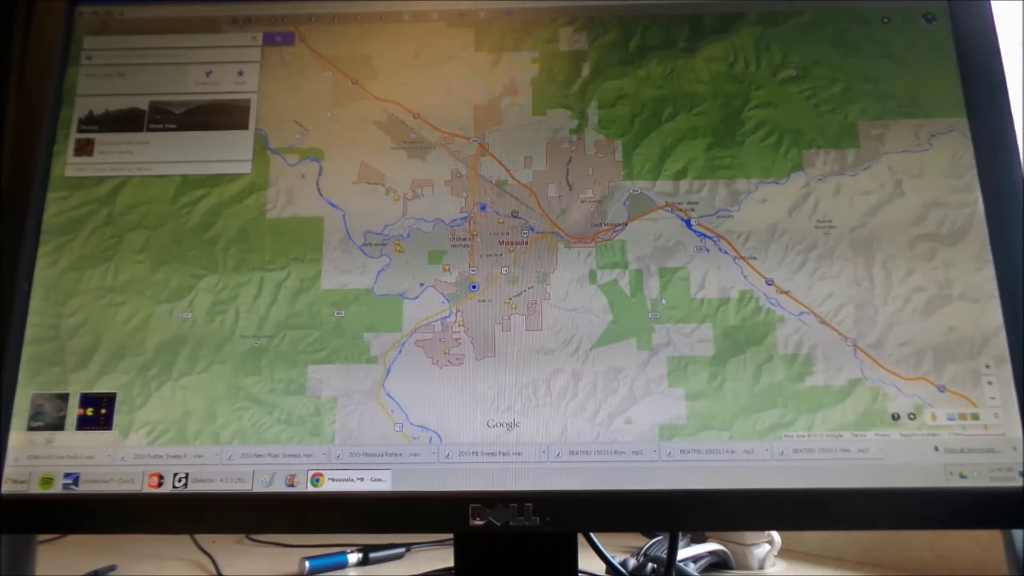
pyautogui.scroll(1, 632, 318)
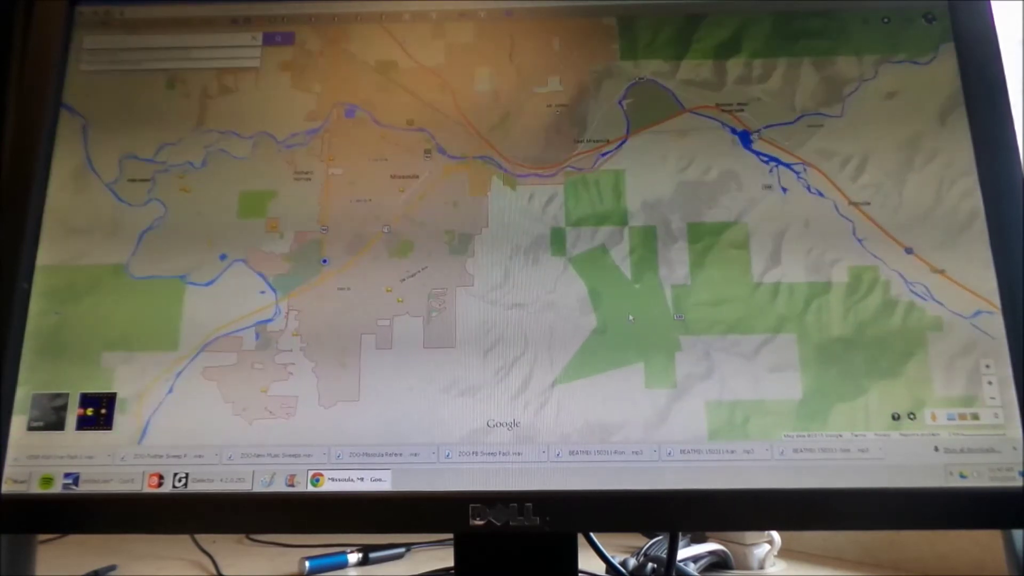
pyautogui.scroll(1, 629, 313)
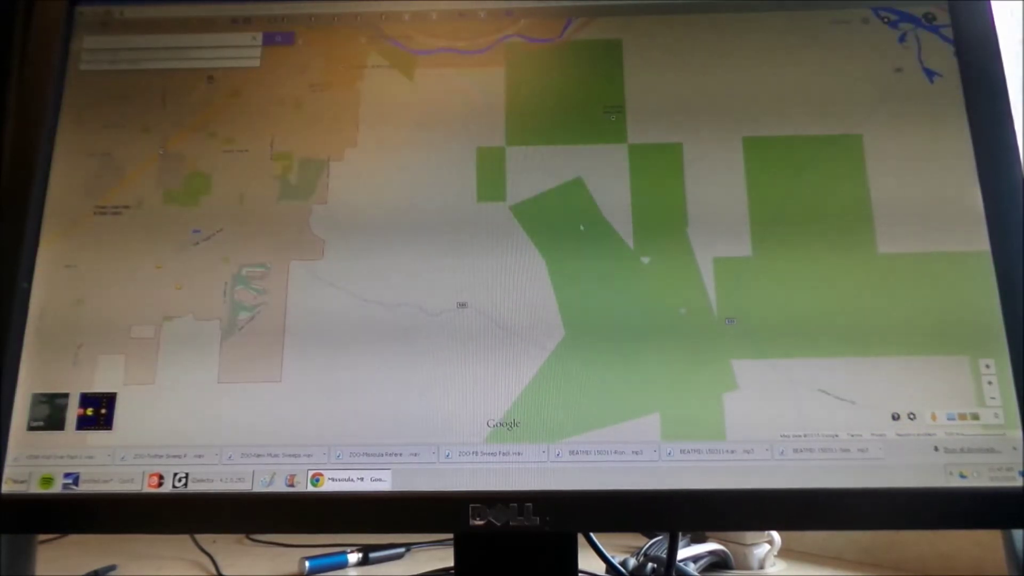
pyautogui.scroll(-1, 599, 295)
pyautogui.scroll(-2, 599, 295)
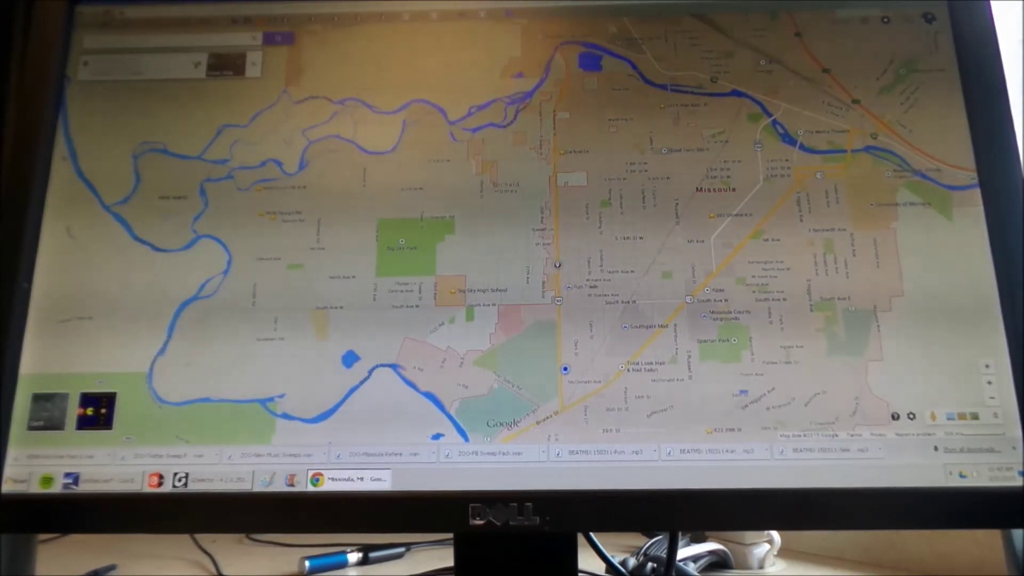
# - Launch the April Fools Pac-Man game on the Missoula street map
pyautogui.click(98, 412)
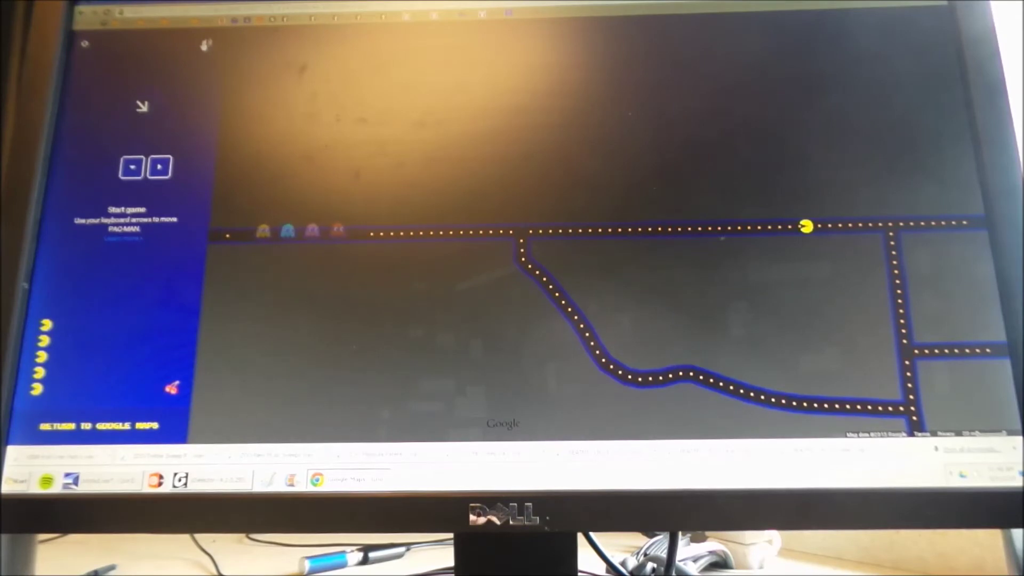
# - Steer Pac-Man along the right, diagonal and top roads, eating dots to about 1940 points
pyautogui.press('Left')
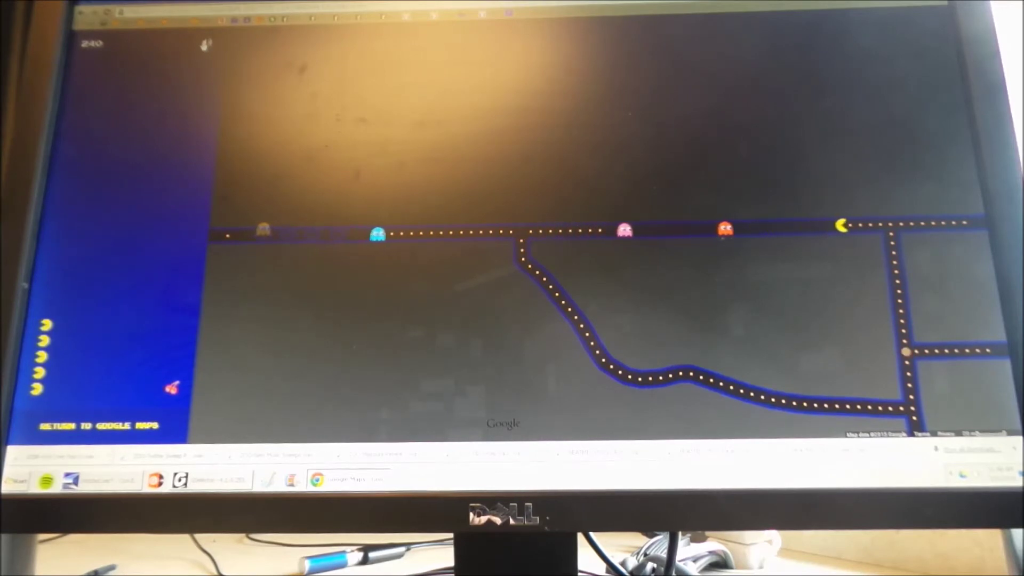
pyautogui.press('Down')
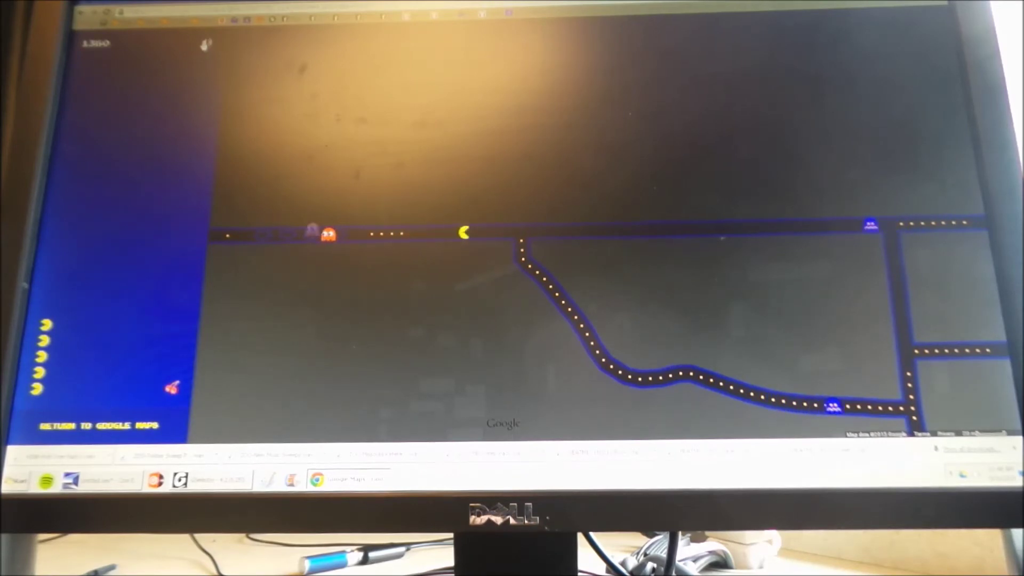
pyautogui.press('Down')
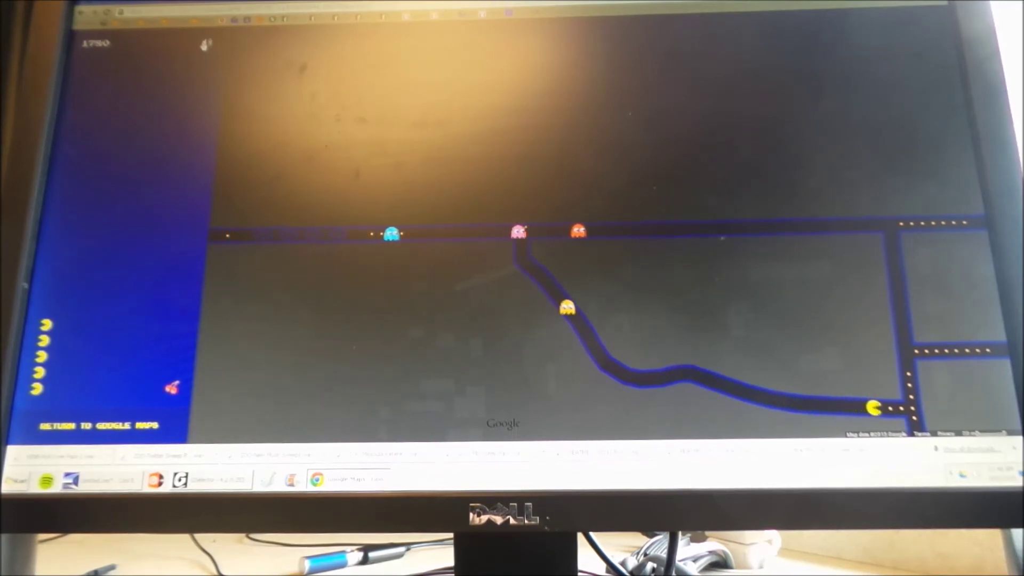
pyautogui.press('Up')
pyautogui.press('Right')
pyautogui.press('Left')
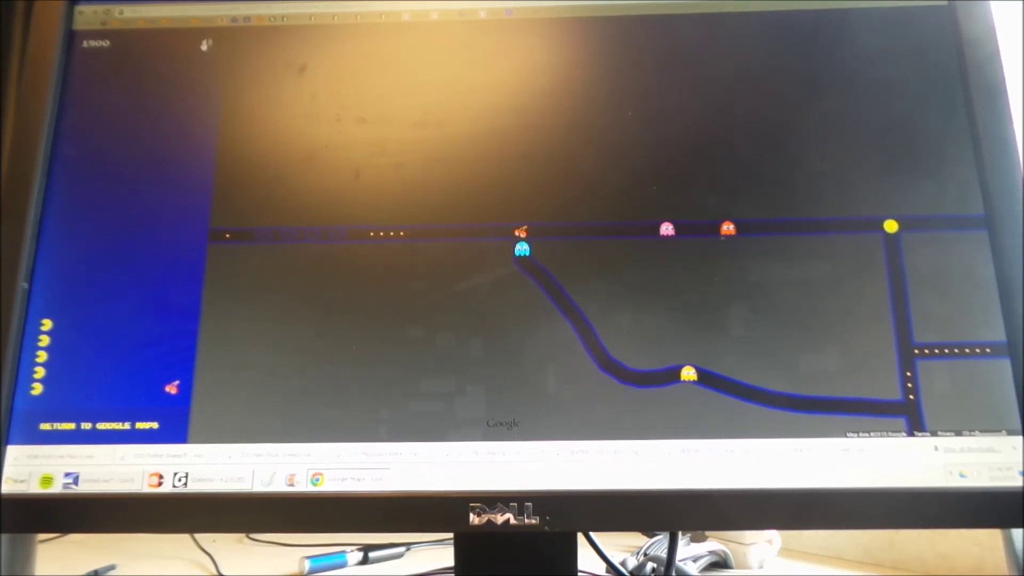
pyautogui.press('Down')
pyautogui.press('Right')
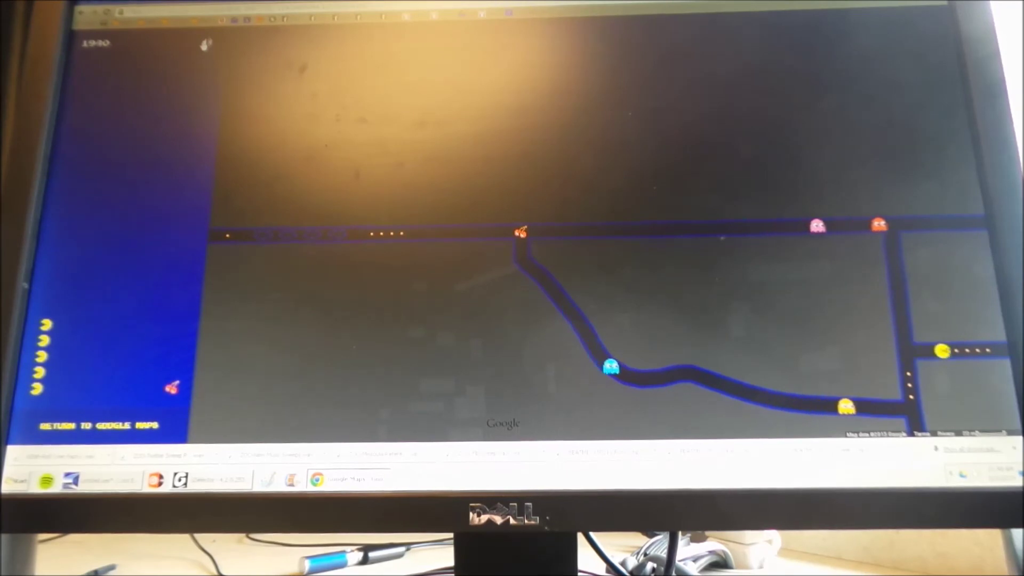